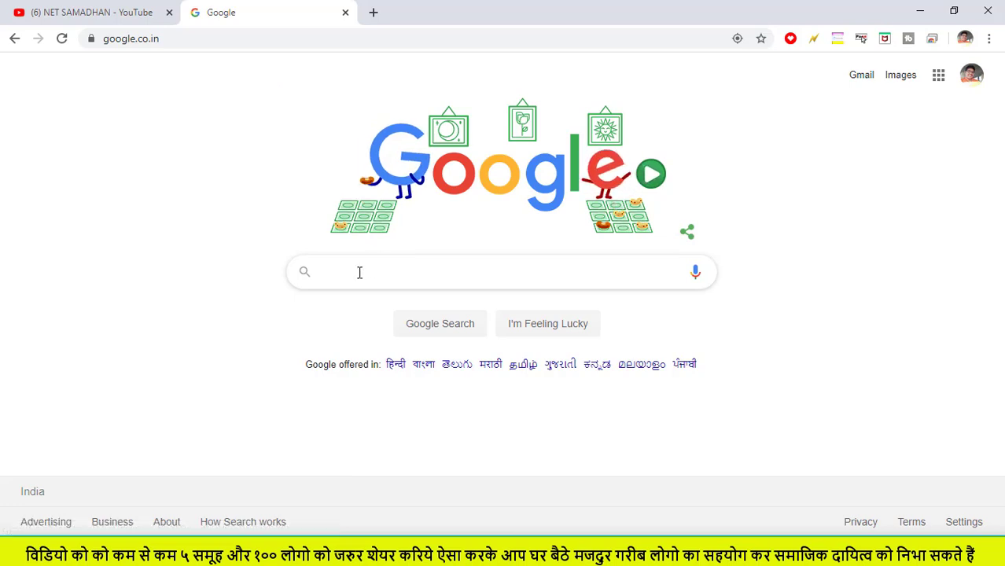
Search Google for 'jansunwai' and open the jansunwai.up.nic.in portal
{"action": "type", "text": "jan"}
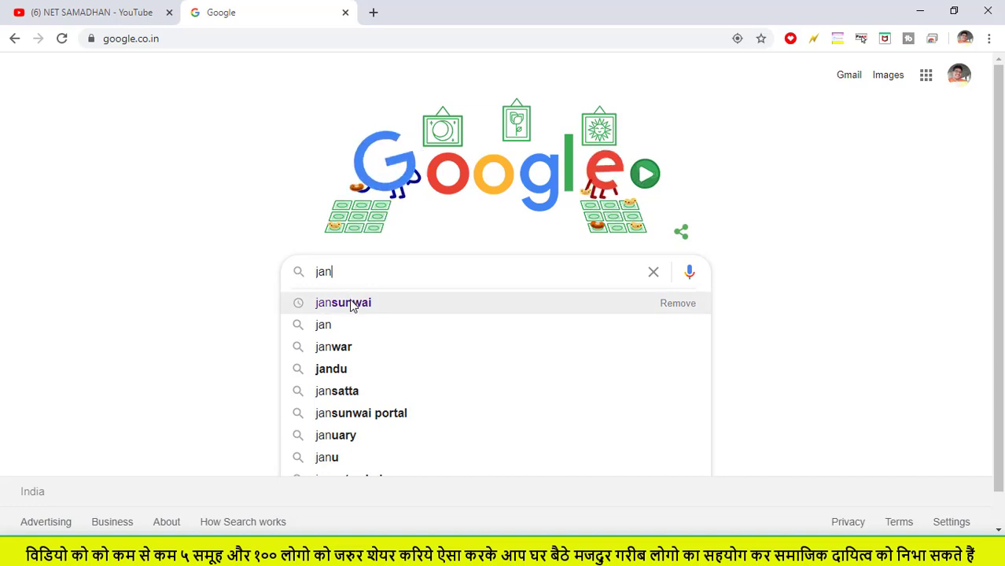
{"action": "left_click", "coordinate": [350, 302]}
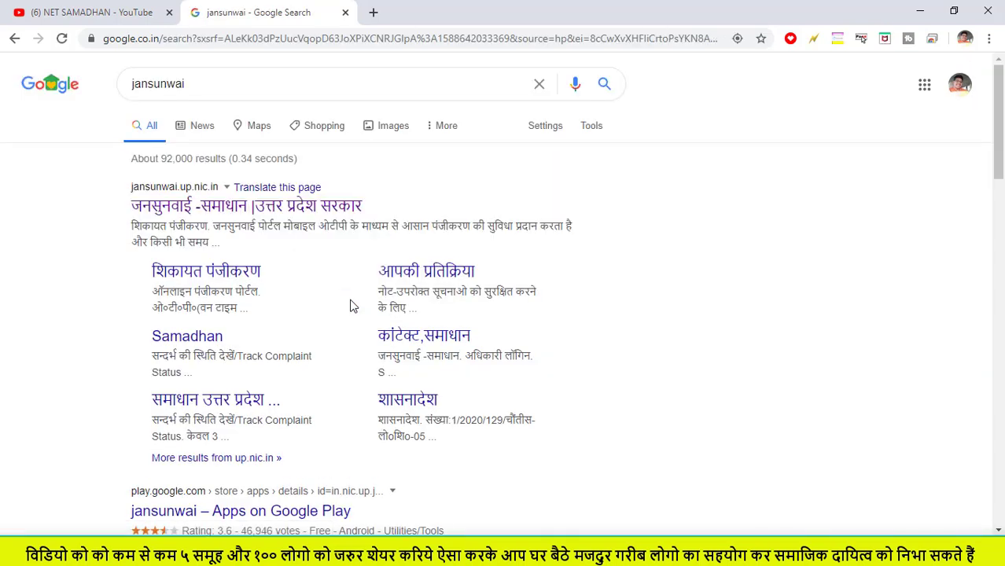
{"action": "left_click", "coordinate": [277, 207]}
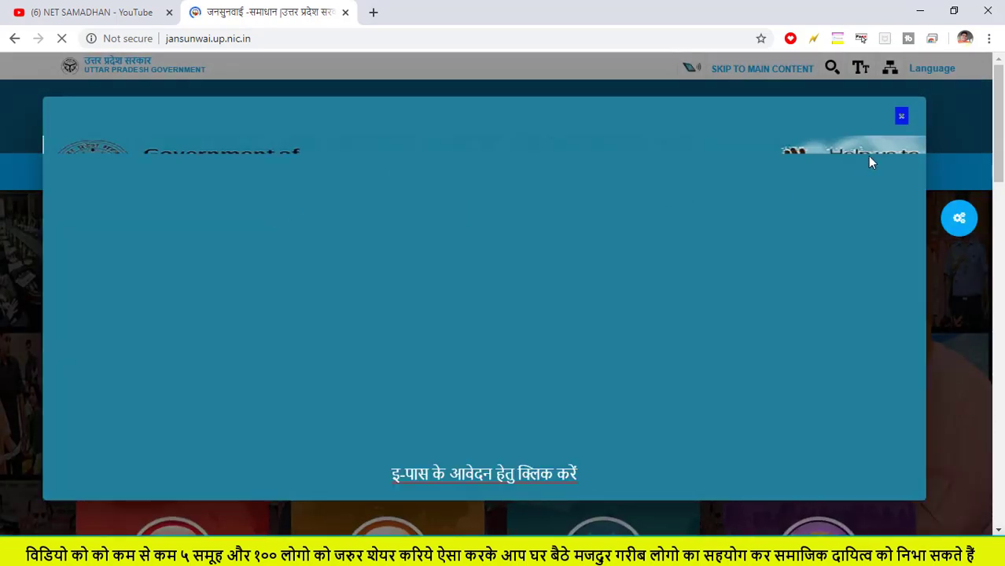
Close the e-pass notice and scroll down to the migrant registration links
{"action": "left_click", "coordinate": [901, 116]}
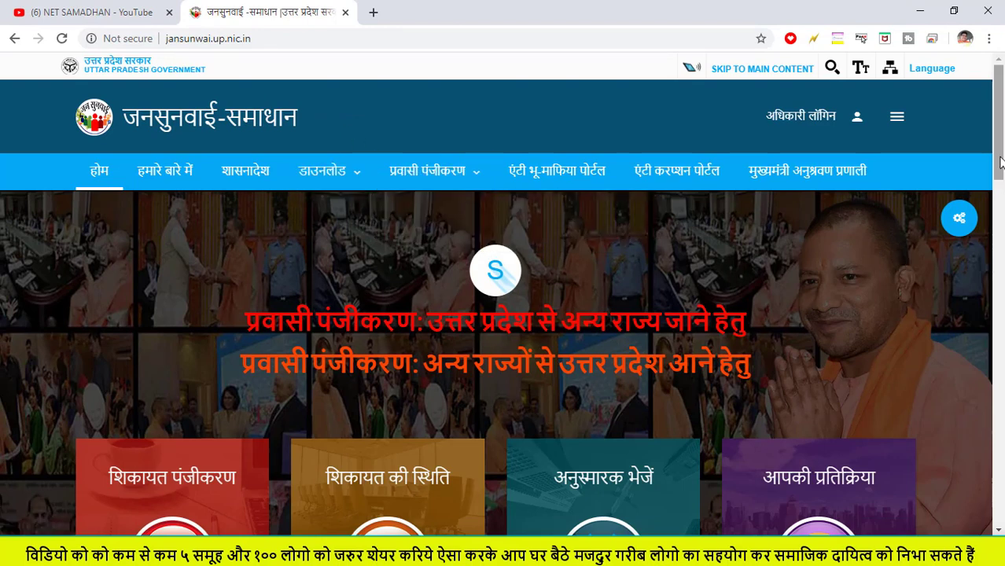
{"action": "scroll", "coordinate": [905, 206], "scroll_direction": "down", "scroll_amount": 2}
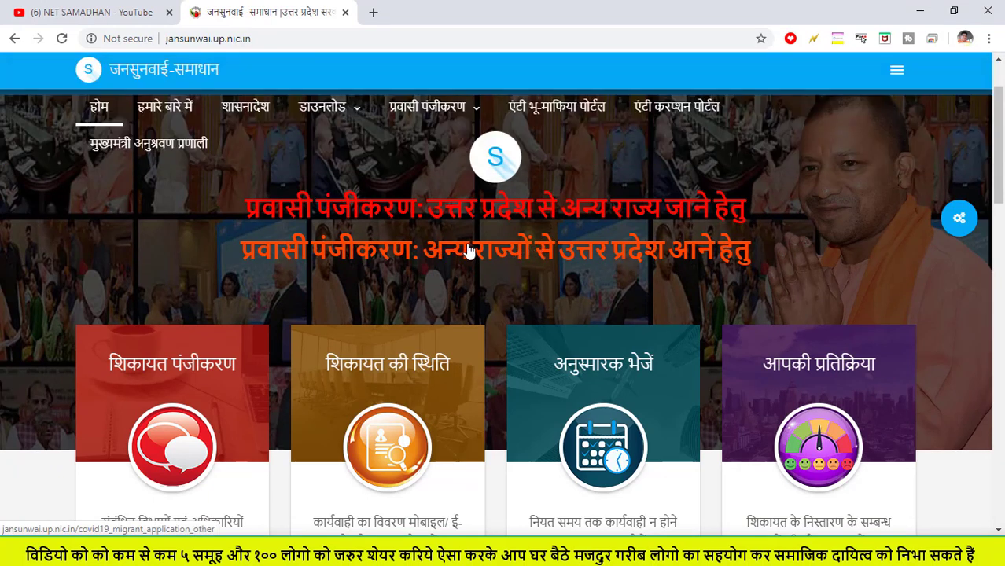
Open the migrant registration link and enter the e-mail address and captcha
{"action": "left_click", "coordinate": [417, 260]}
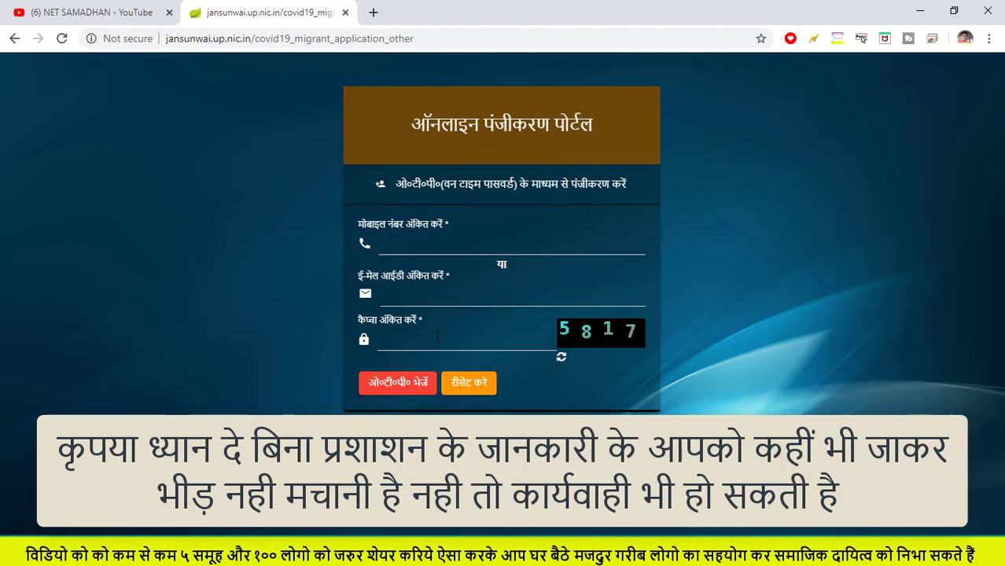
{"action": "left_click", "coordinate": [422, 301]}
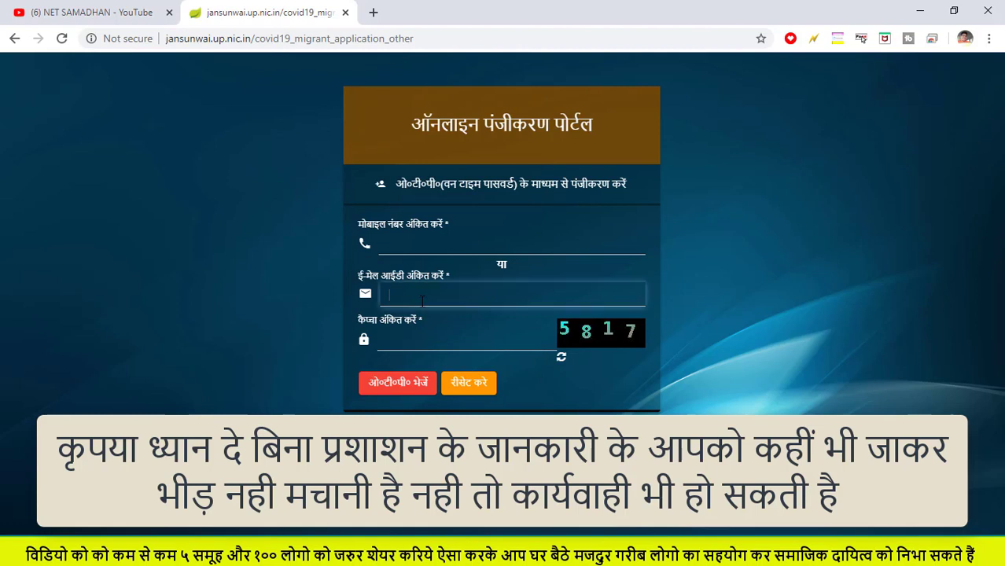
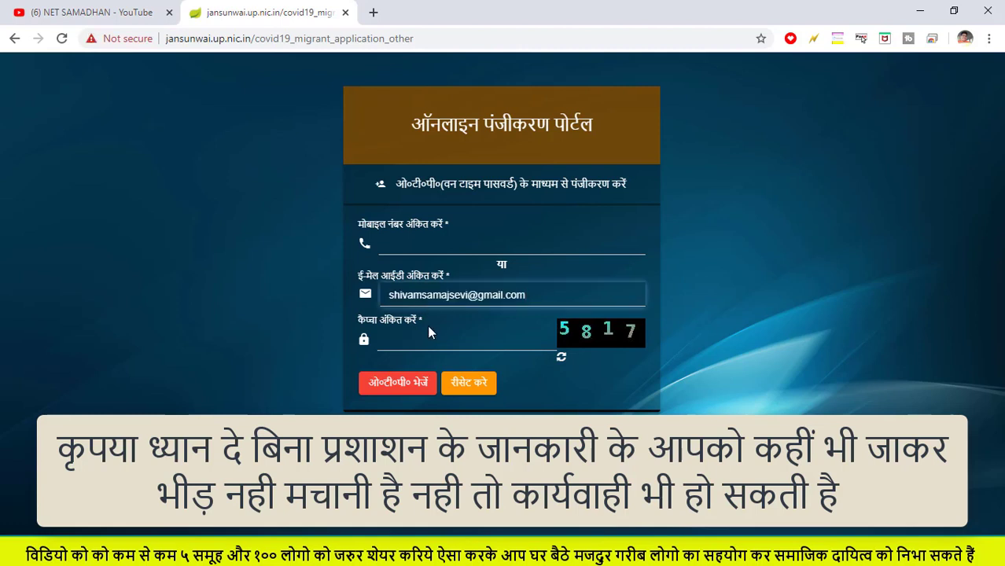
{"action": "left_click", "coordinate": [428, 333]}
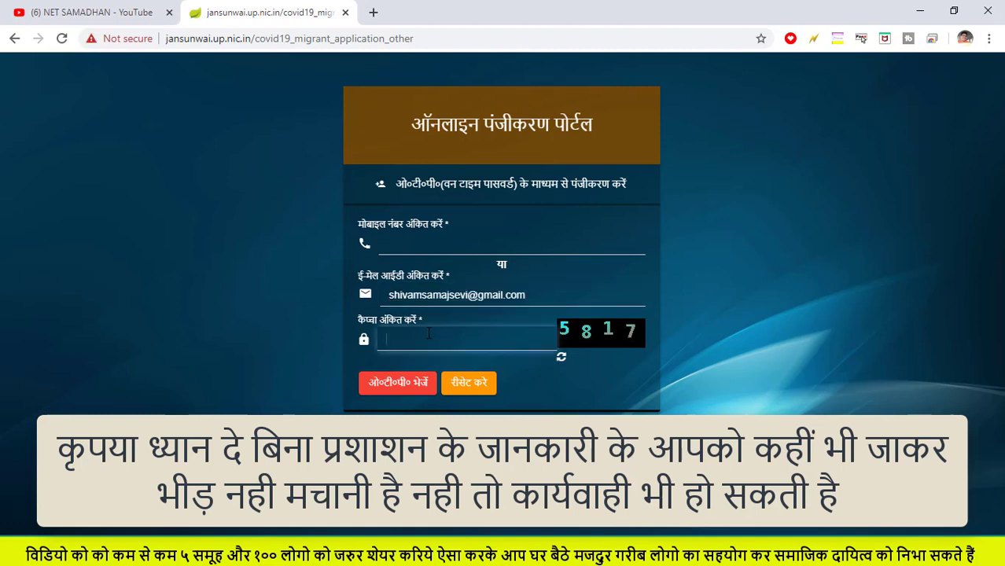
{"action": "type", "text": "5817"}
Request an OTP and enter the received one-time code
{"action": "left_click", "coordinate": [401, 383]}
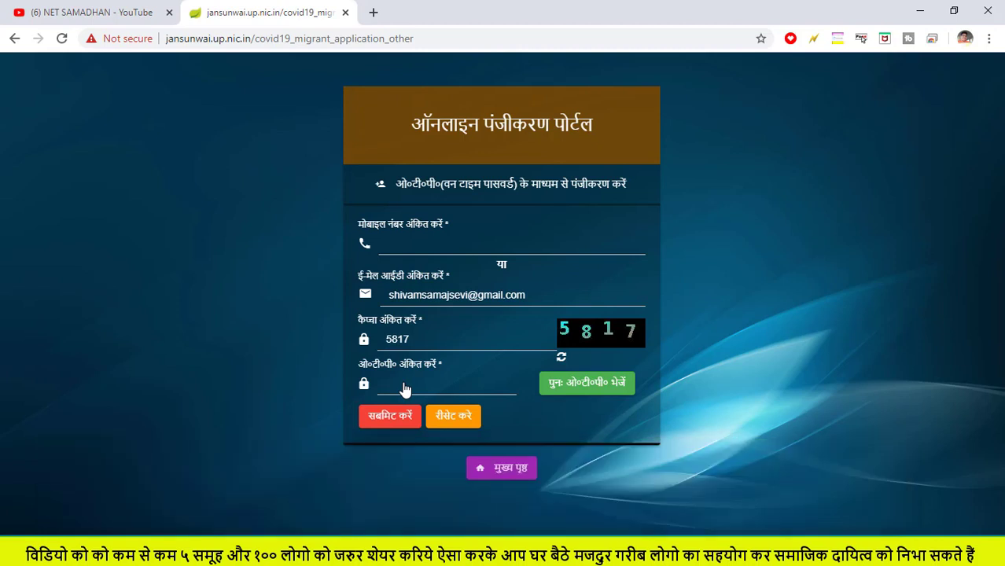
{"action": "left_click", "coordinate": [392, 394]}
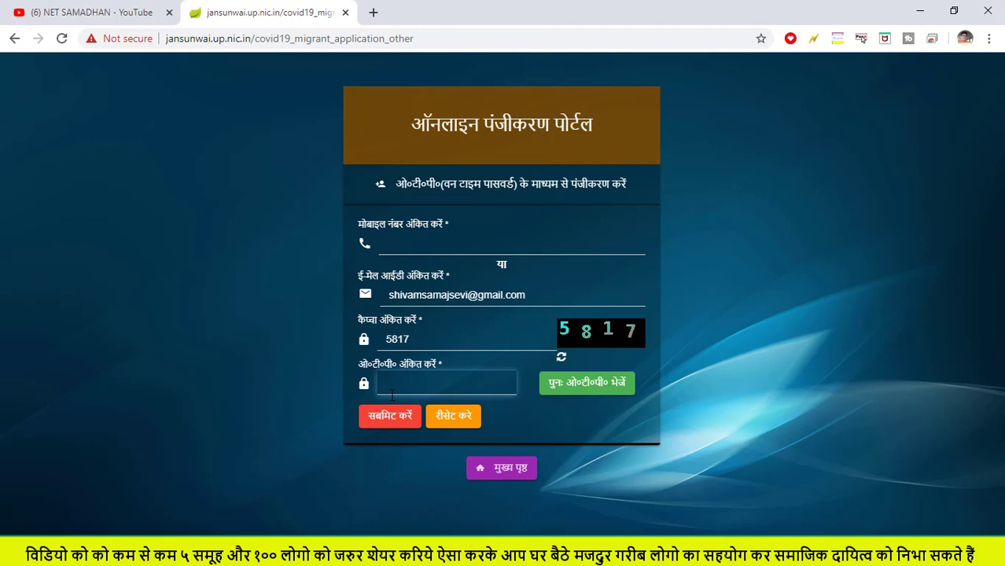
Submit the OTP and set the traveller category to Migrant Worker
{"action": "left_click", "coordinate": [391, 418]}
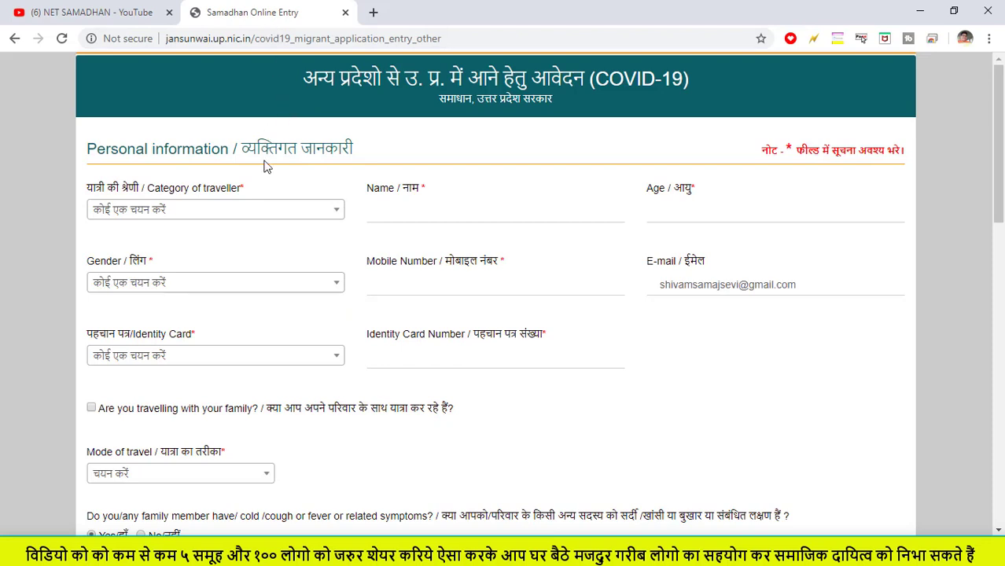
{"action": "left_click", "coordinate": [154, 209]}
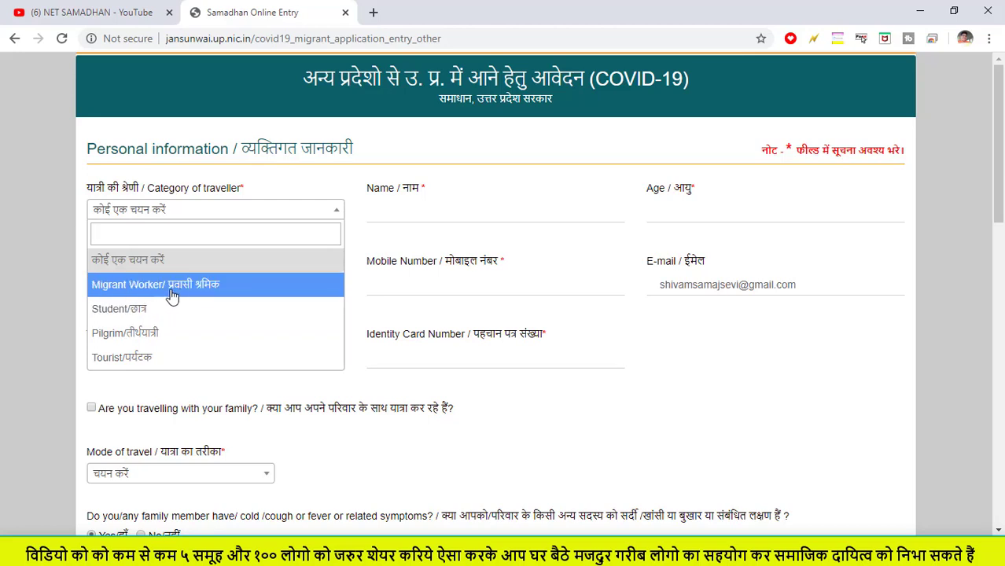
{"action": "left_click", "coordinate": [175, 290]}
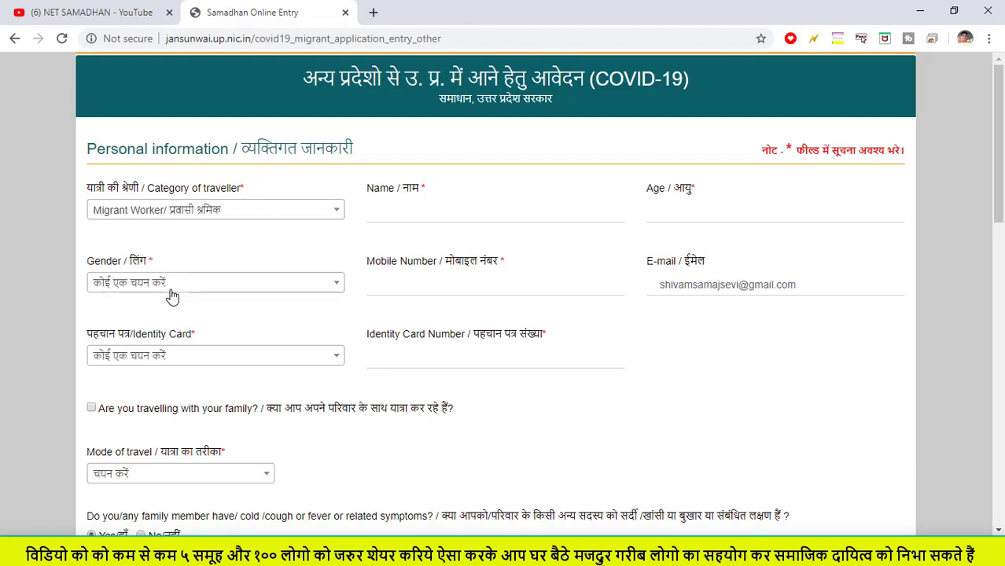
Enter the applicant's name and age on the application form
{"action": "left_click", "coordinate": [424, 215]}
{"action": "type", "text": "shivam"}
{"action": "double_click", "coordinate": [424, 214]}
{"action": "left_click", "coordinate": [665, 214]}
{"action": "type", "text": "20"}
Set gender to पुरुष and enter the applicant's mobile number
{"action": "left_click", "coordinate": [203, 286]}
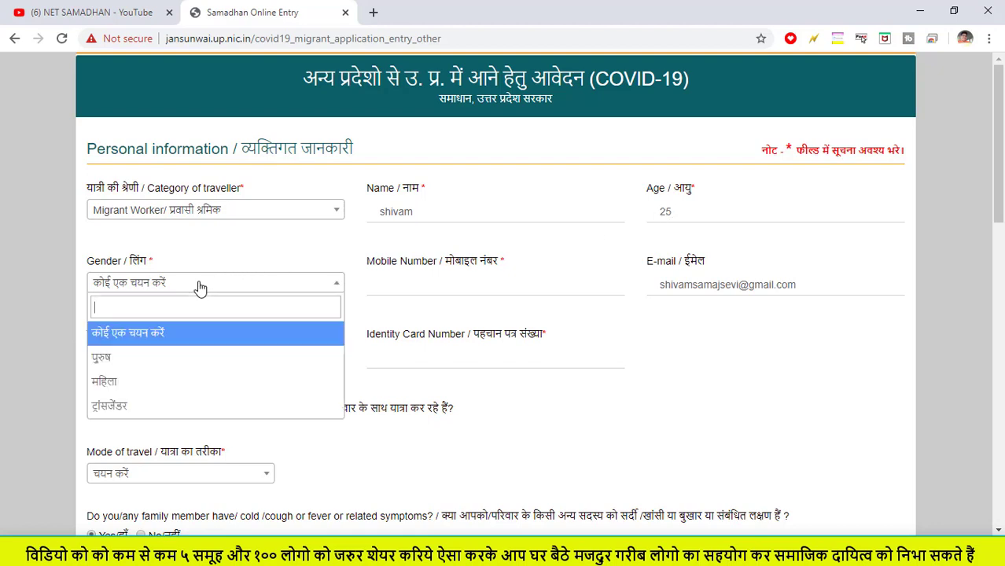
{"action": "left_click", "coordinate": [150, 363]}
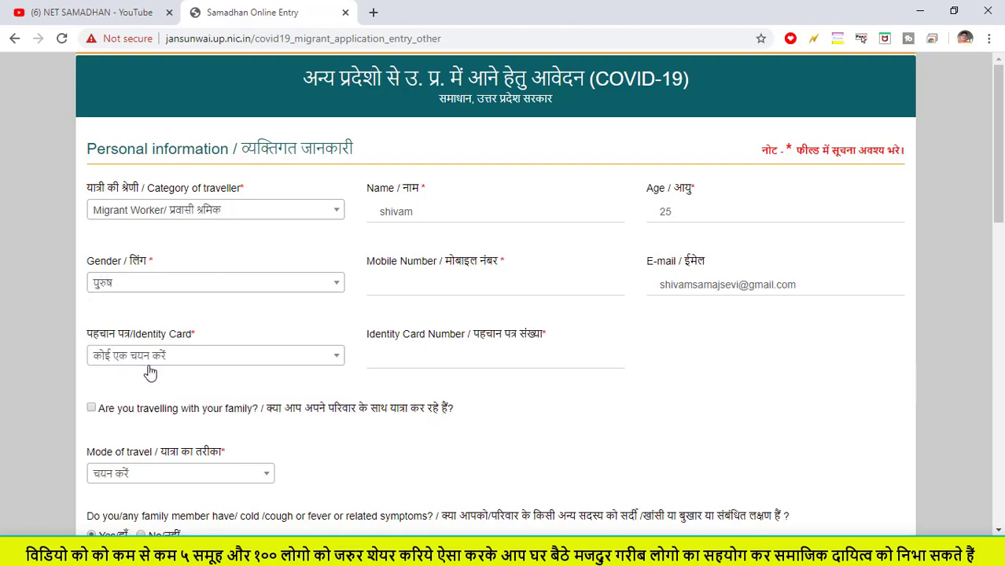
{"action": "left_click", "coordinate": [412, 286]}
{"action": "type", "text": "9000000000"}
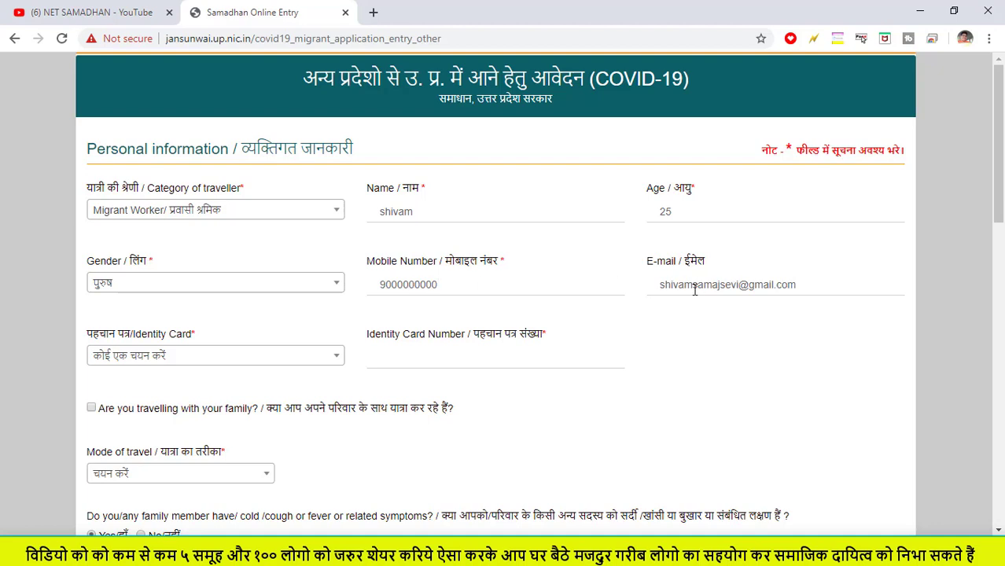
Give Aadhar Card as the identity document with its number, and tick Aadhaar consent
{"action": "left_click", "coordinate": [178, 364]}
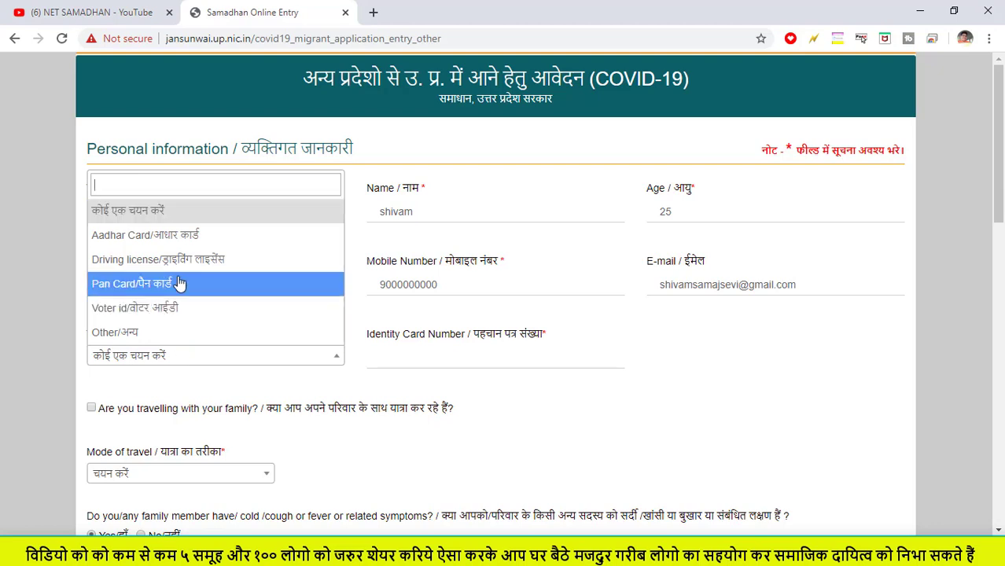
{"action": "left_click", "coordinate": [431, 359]}
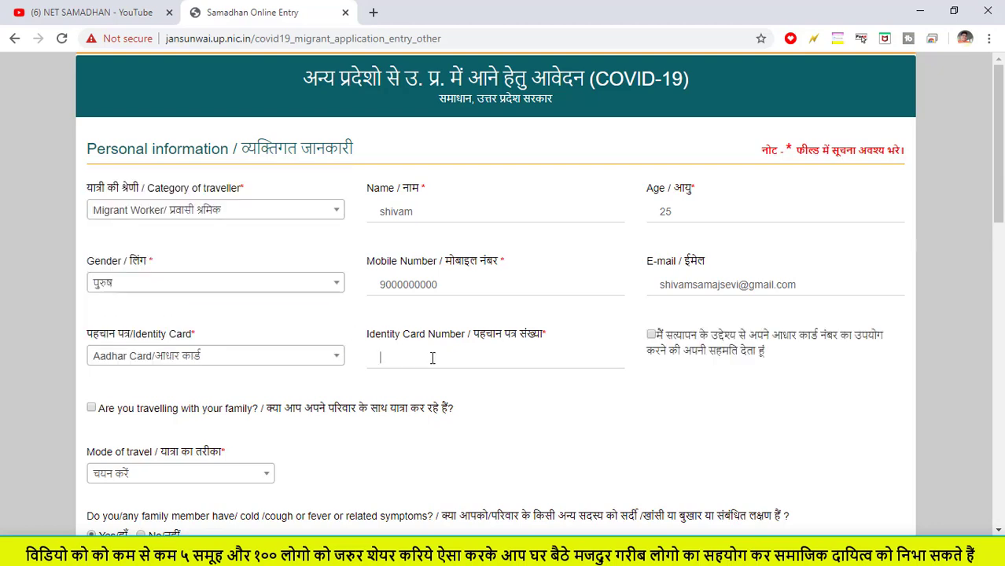
{"action": "type", "text": "76666655433333"}
{"action": "left_click", "coordinate": [651, 336]}
{"action": "left_click_drag", "start_coordinate": [999, 189], "coordinate": [998, 233]}
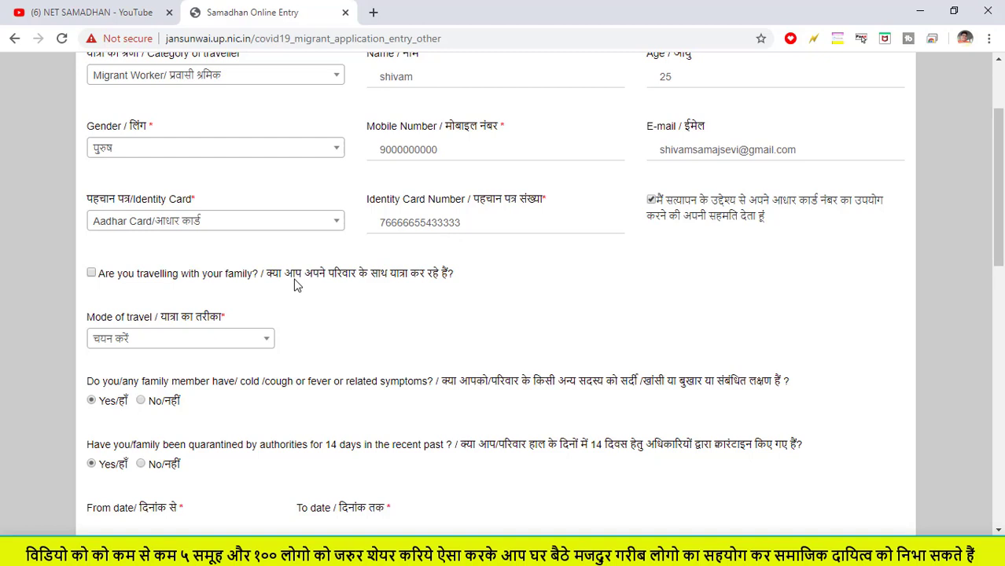
Declare travelling with family and change the persons count to 5
{"action": "left_click", "coordinate": [92, 273]}
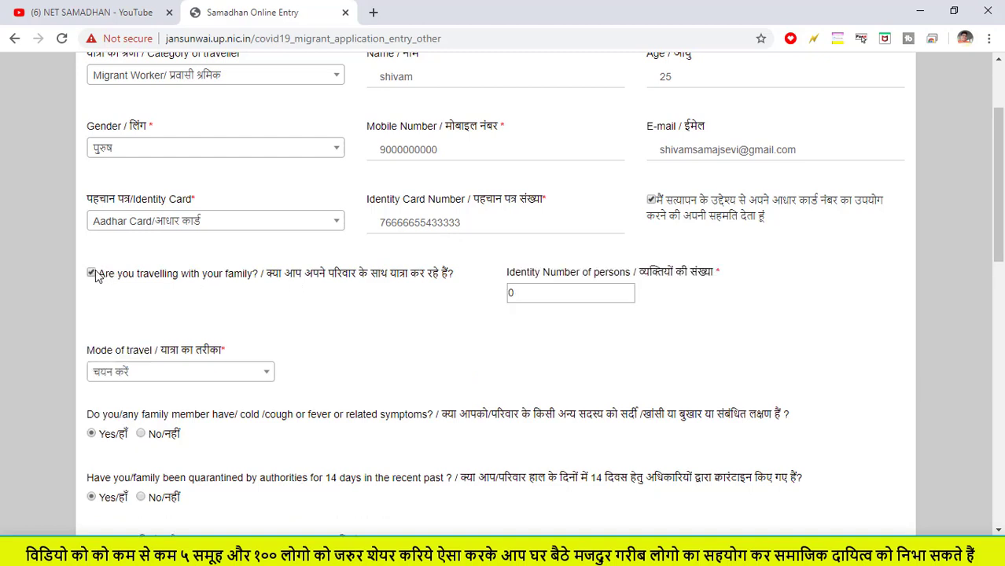
{"action": "left_click_drag", "start_coordinate": [553, 293], "coordinate": [501, 304]}
{"action": "key", "text": "BackSpace"}
{"action": "type", "text": "5"}
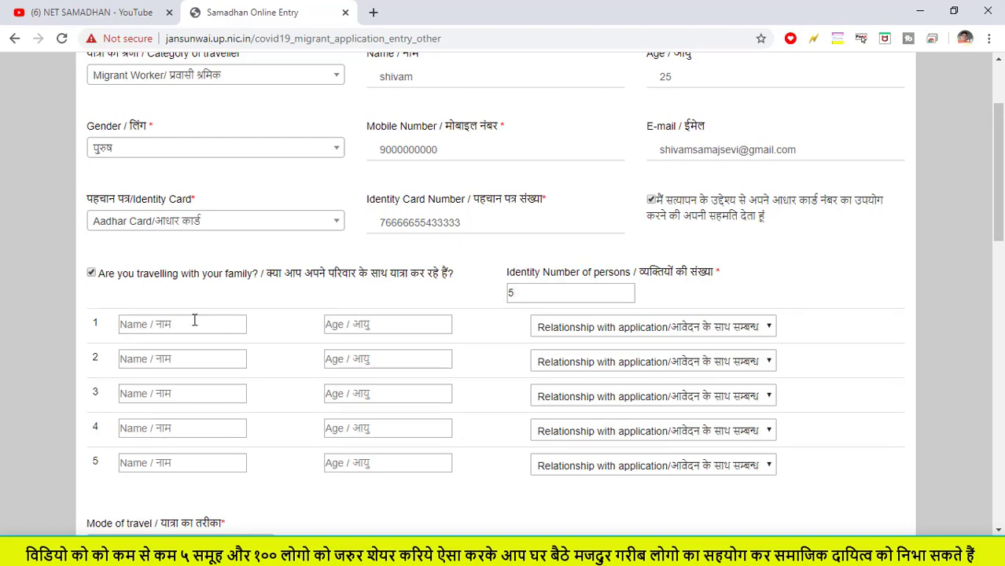
Fill the first family member's name, age 25 and relationship Son/पुत्र
{"action": "type", "text": "shivam"}
{"action": "left_click", "coordinate": [408, 326]}
{"action": "type", "text": "25"}
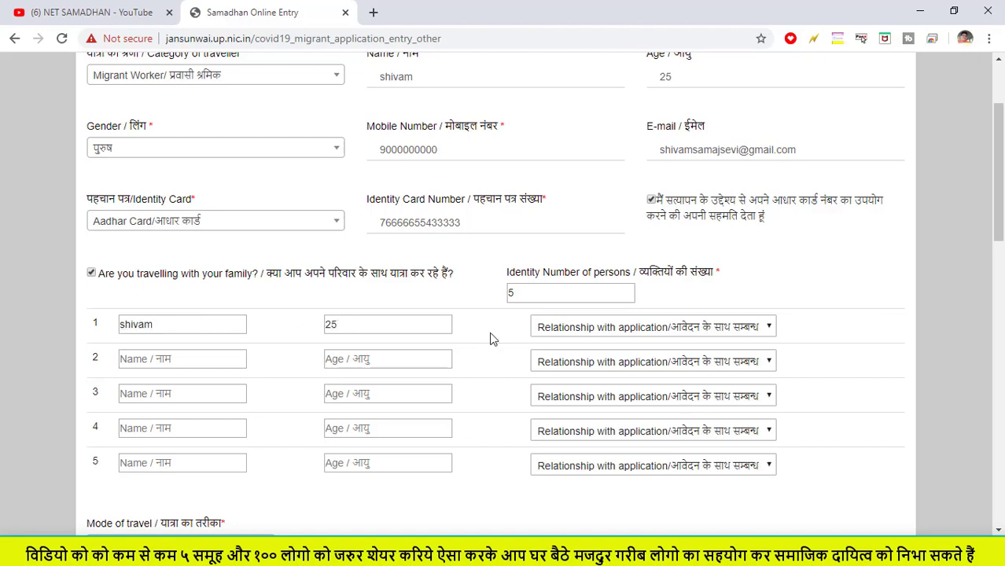
{"action": "left_click", "coordinate": [584, 330]}
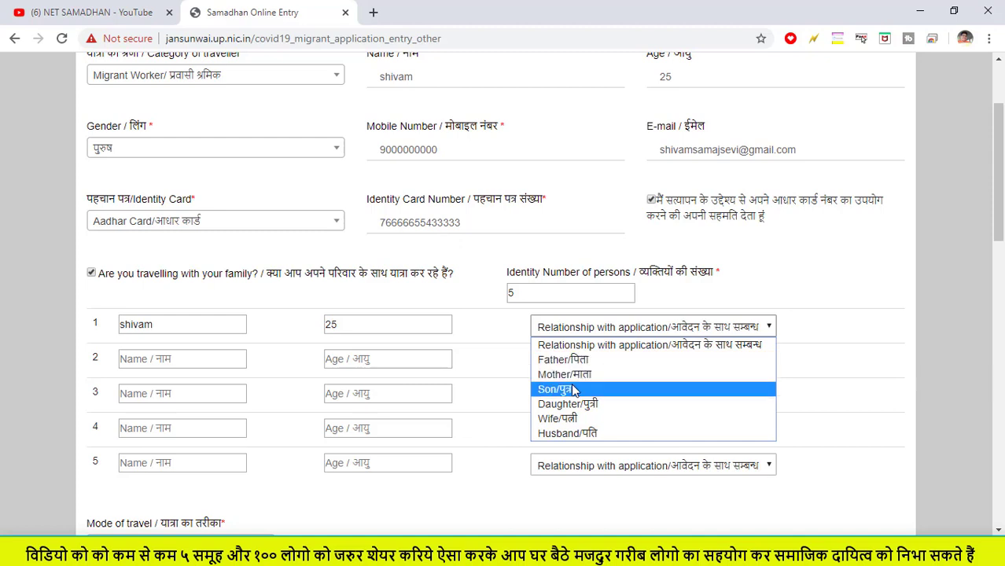
{"action": "left_click", "coordinate": [574, 389]}
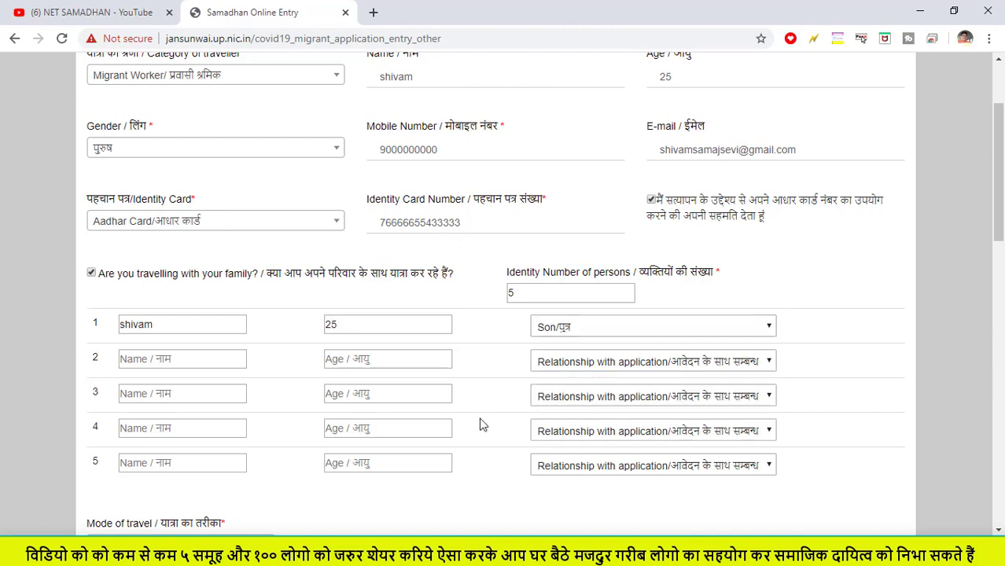
{"action": "scroll", "coordinate": [1002, 206], "scroll_direction": "down", "scroll_amount": 2}
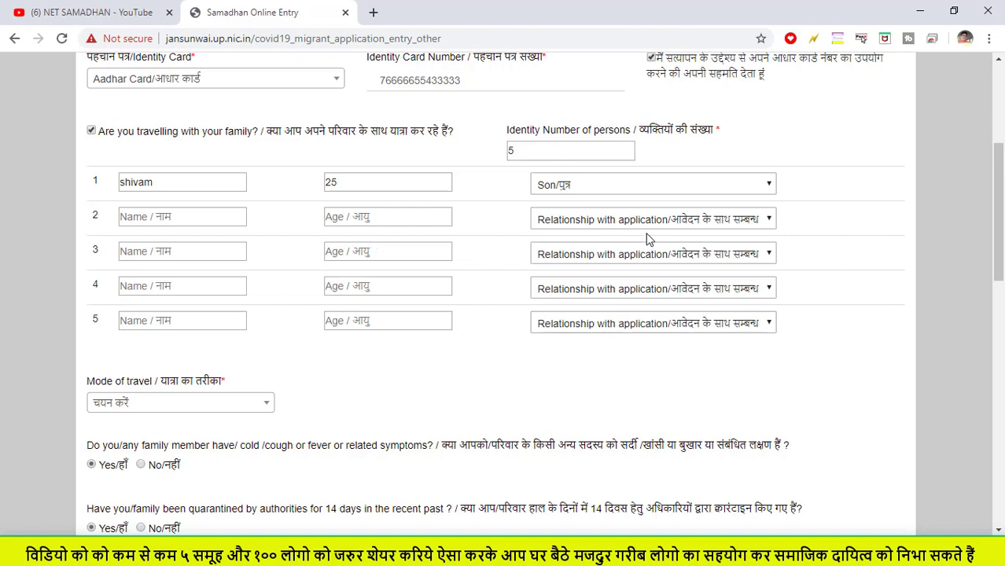
{"action": "left_click_drag", "start_coordinate": [1002, 239], "coordinate": [1002, 275]}
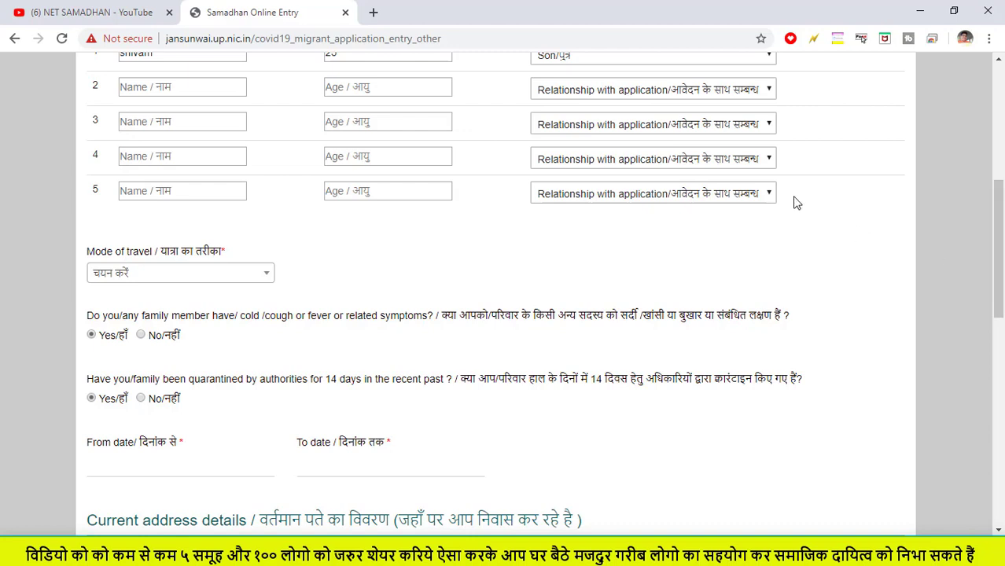
{"action": "left_click", "coordinate": [267, 273]}
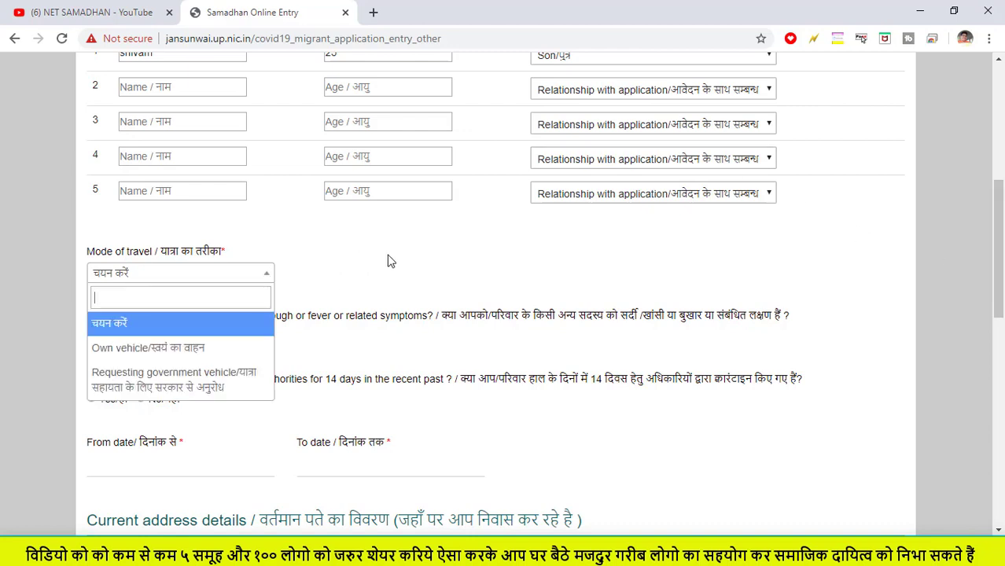
{"action": "left_click", "coordinate": [386, 254]}
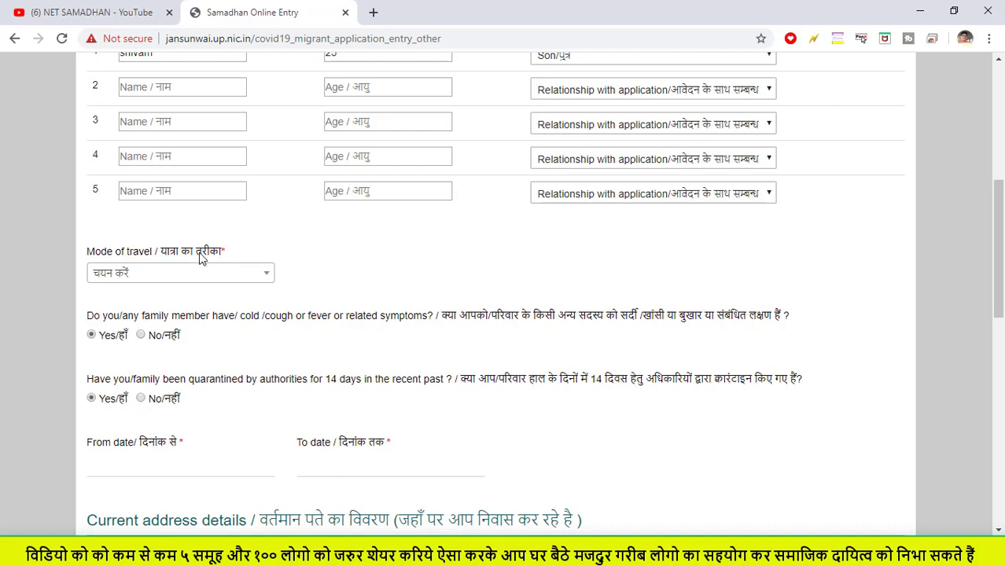
Choose 'Requesting government vehicle' as the mode of travel
{"action": "left_click", "coordinate": [186, 275]}
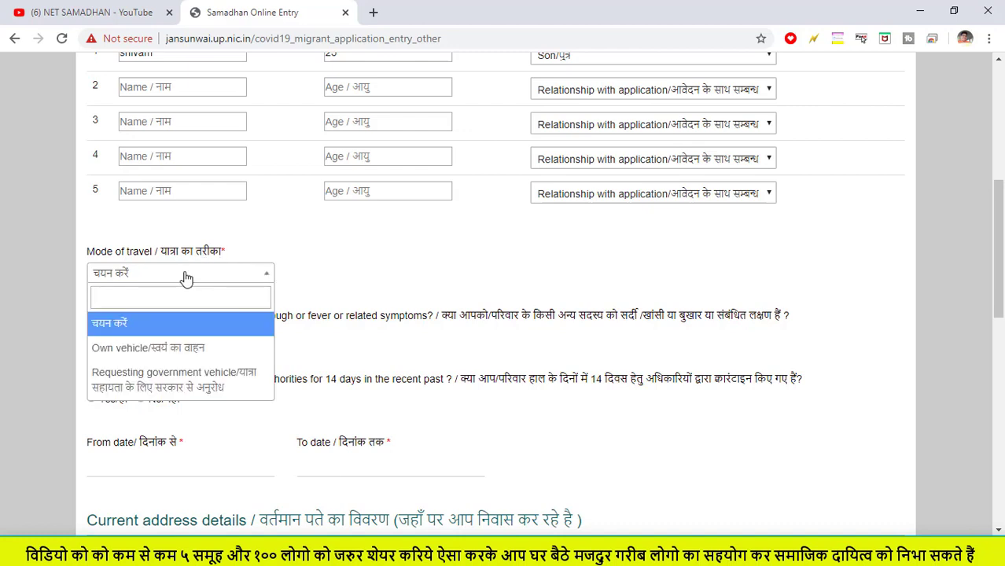
{"action": "left_click", "coordinate": [189, 376]}
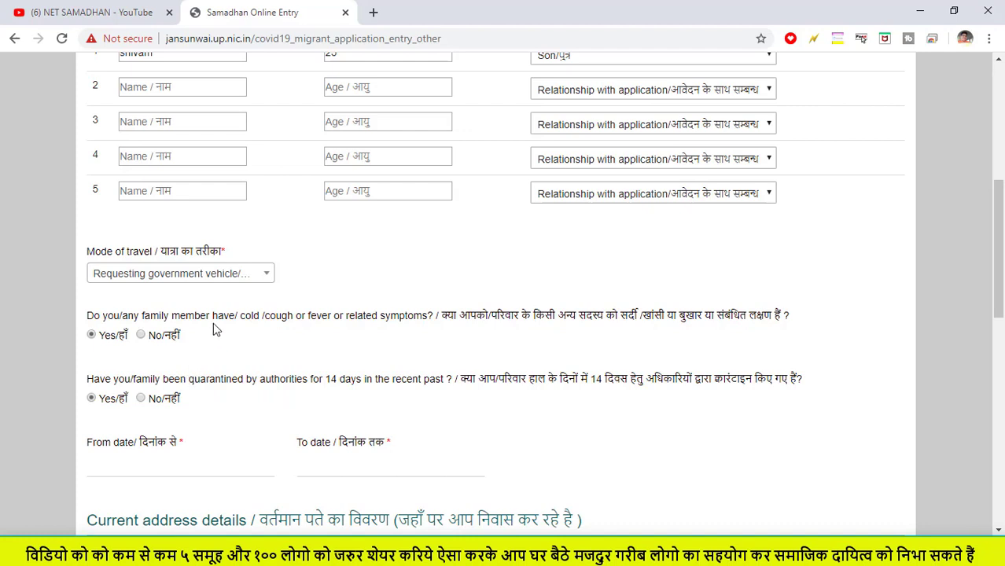
{"action": "scroll", "coordinate": [1002, 276], "scroll_direction": "down", "scroll_amount": 1}
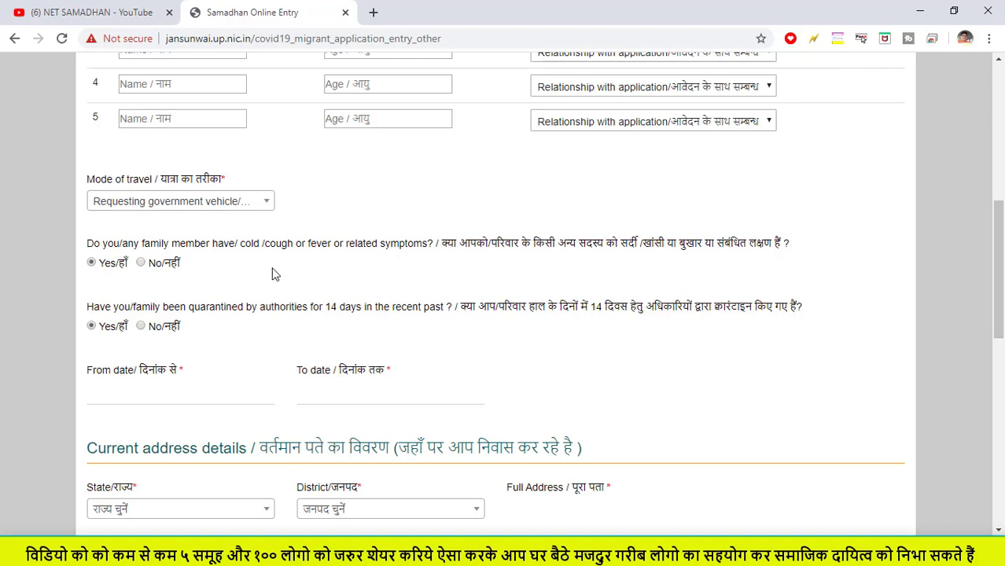
Answer No to both the cold/cough/fever symptoms and the 14-day quarantine questions
{"action": "left_click", "coordinate": [141, 263]}
{"action": "left_click", "coordinate": [141, 327]}
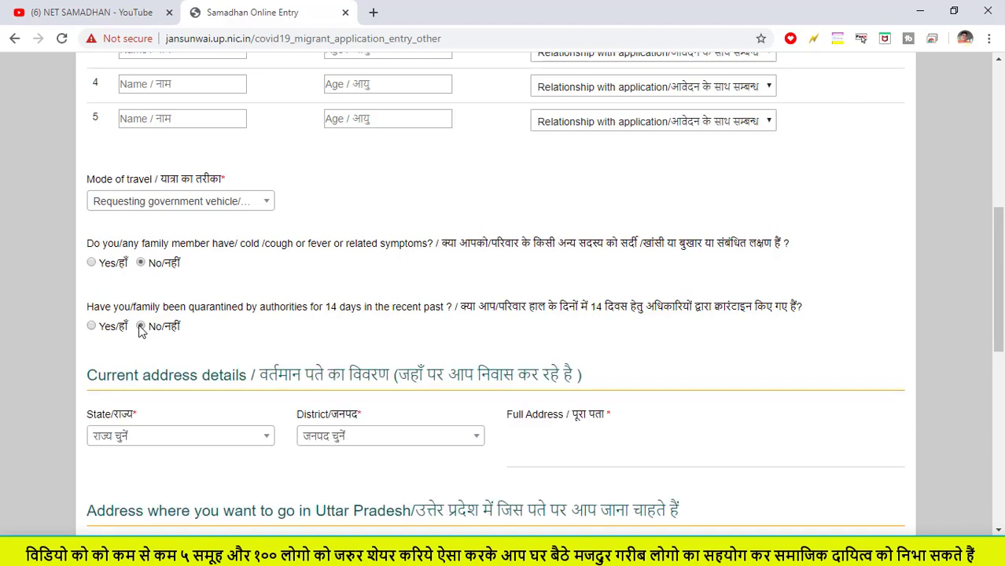
{"action": "left_click_drag", "start_coordinate": [1002, 269], "coordinate": [1002, 318]}
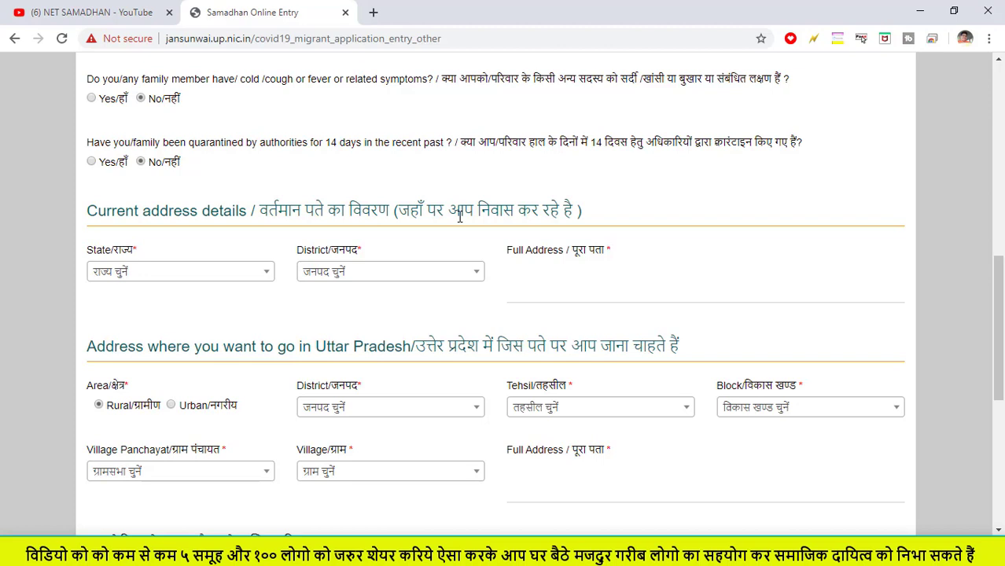
Set the current address to state Bihar, district Arwal, full address 'bihar bihar bihar'
{"action": "left_click", "coordinate": [177, 273]}
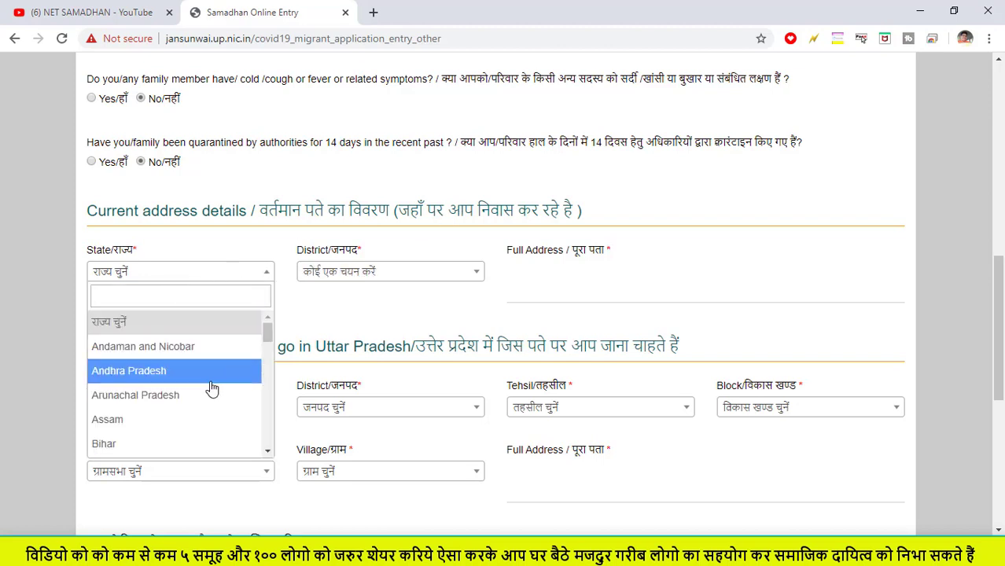
{"action": "left_click", "coordinate": [162, 442]}
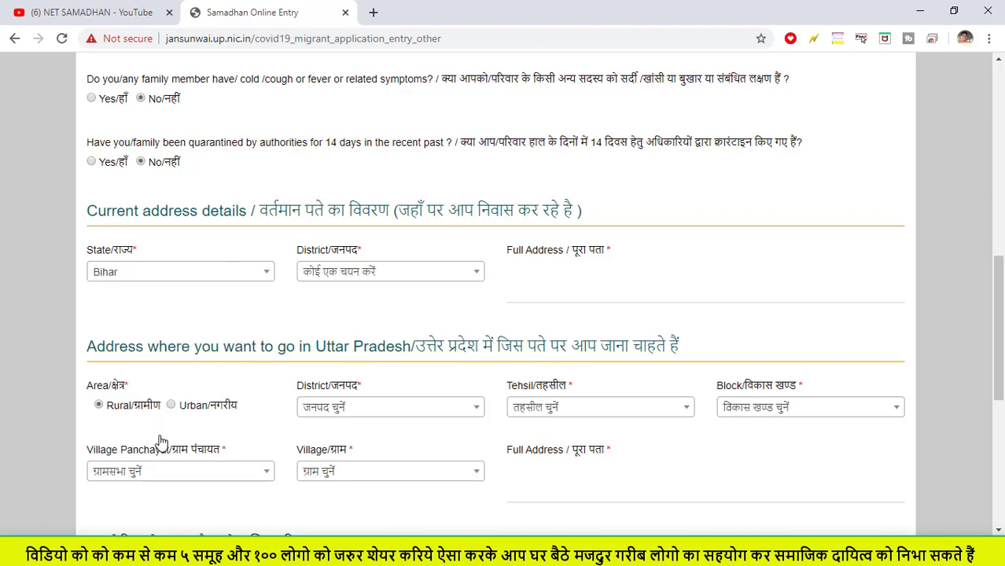
{"action": "left_click", "coordinate": [353, 275]}
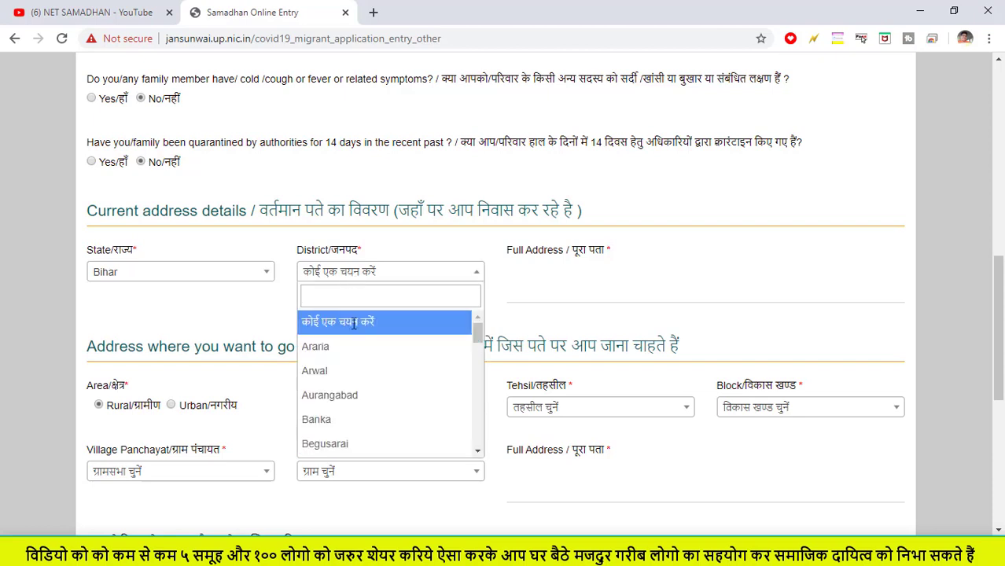
{"action": "left_click", "coordinate": [381, 380]}
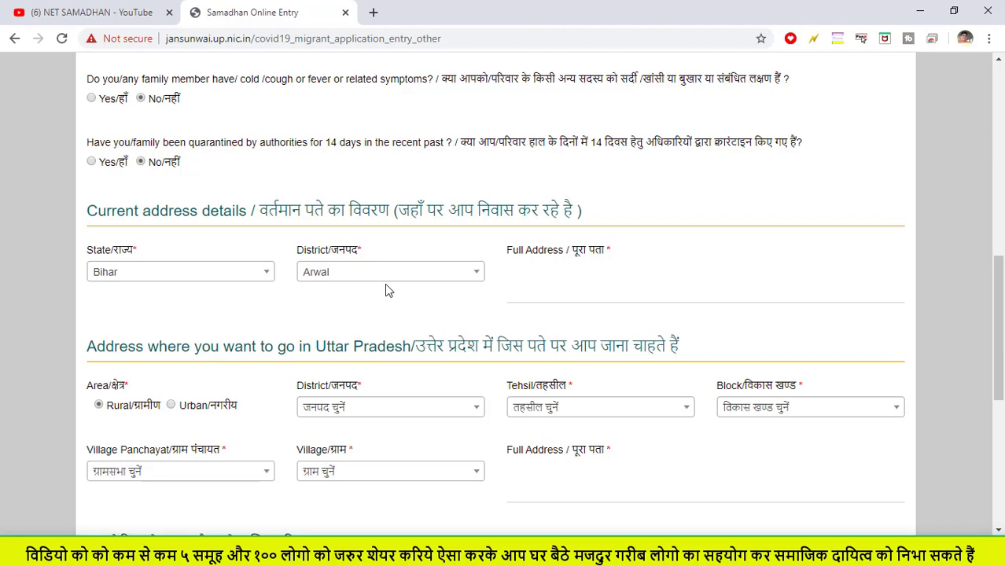
{"action": "left_click", "coordinate": [551, 274]}
{"action": "type", "text": "bihar bihar bihar"}
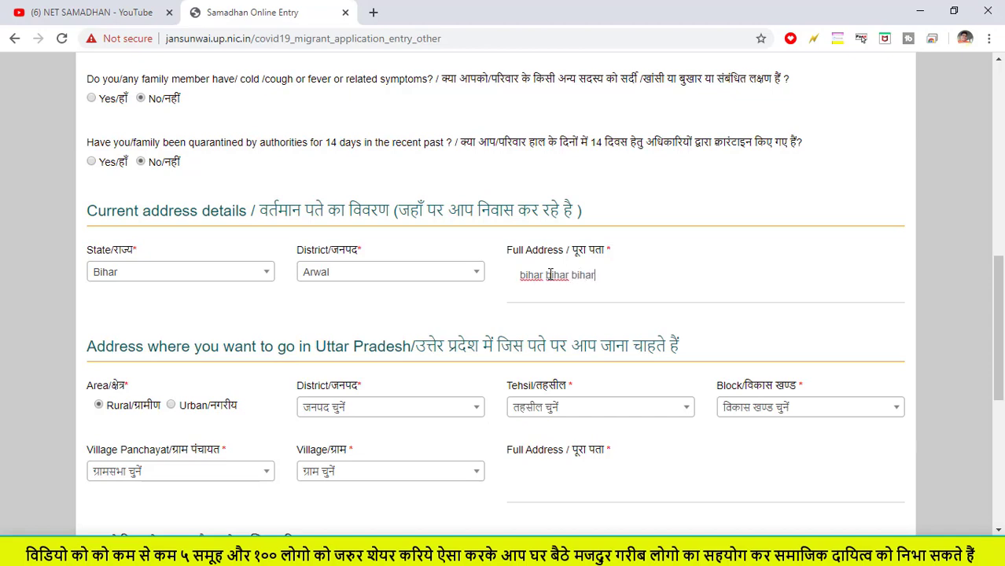
{"action": "scroll", "coordinate": [997, 330], "scroll_direction": "down", "scroll_amount": 2}
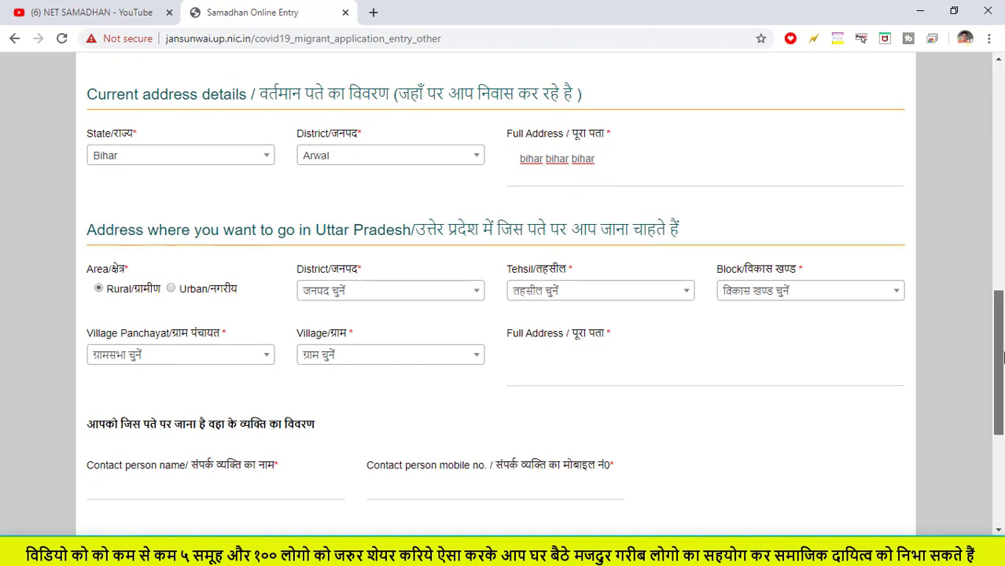
Select destination district अमरोहा, tehsil and block धनौरा, panchayat अहरौला माफी, village जलीलपुर मूंगरा
{"action": "scroll", "coordinate": [997, 362], "scroll_direction": "down", "scroll_amount": 1}
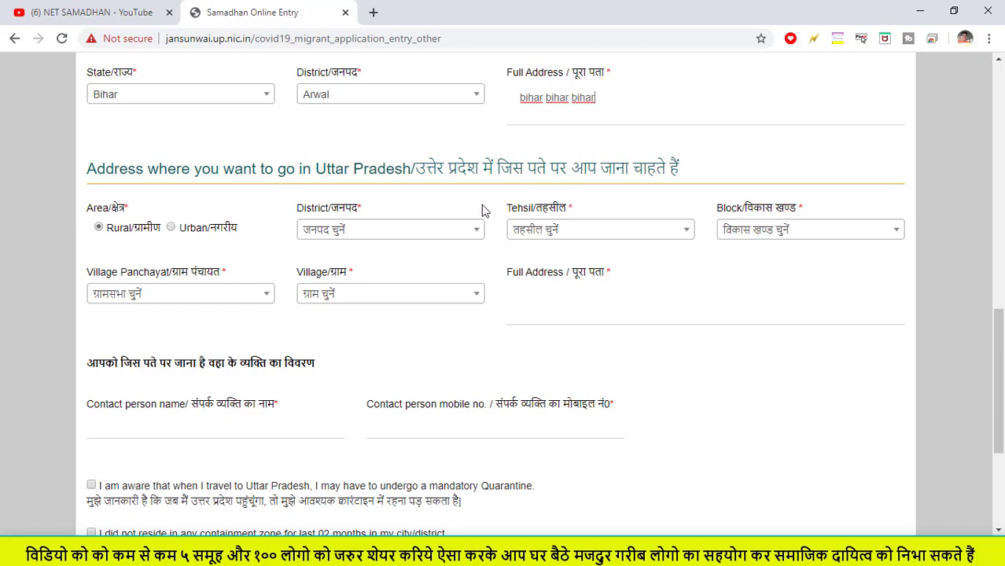
{"action": "left_click", "coordinate": [377, 232]}
{"action": "left_click", "coordinate": [359, 316]}
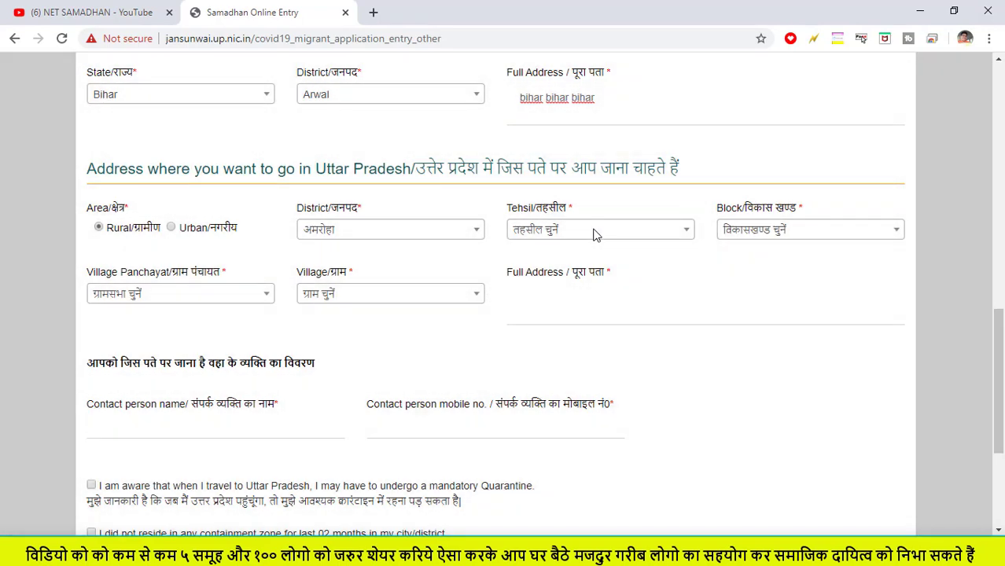
{"action": "left_click", "coordinate": [594, 236]}
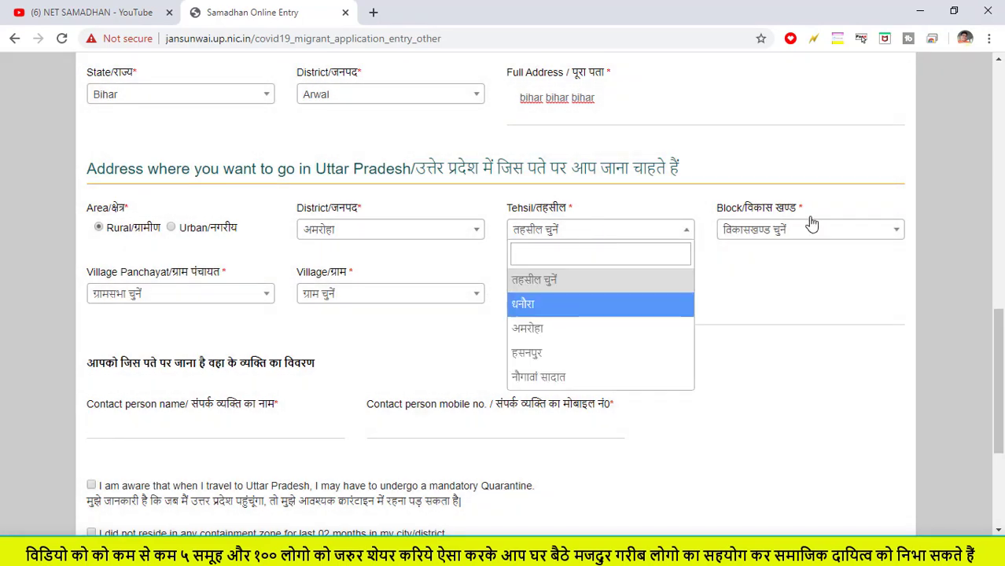
{"action": "left_click", "coordinate": [774, 248]}
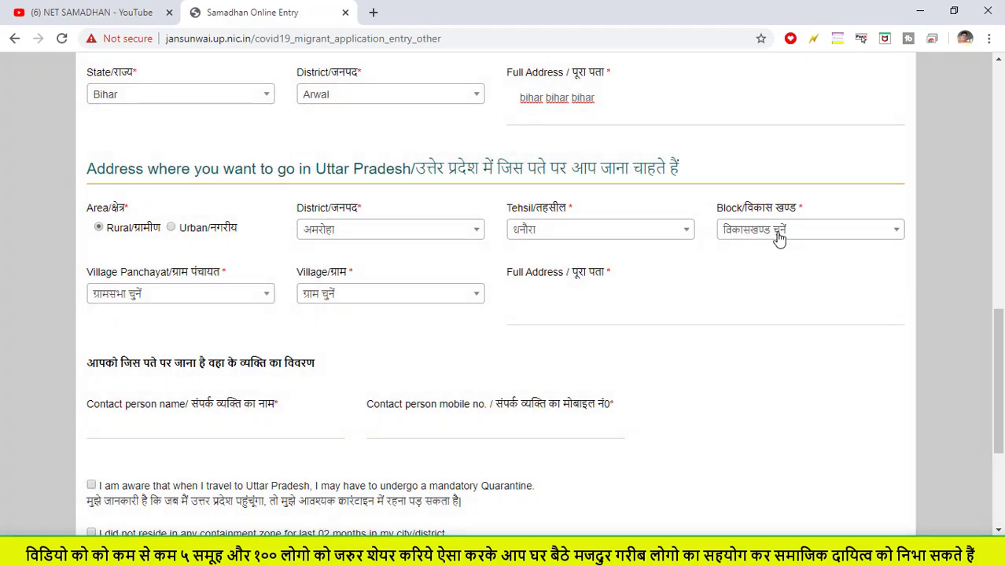
{"action": "left_click", "coordinate": [774, 234]}
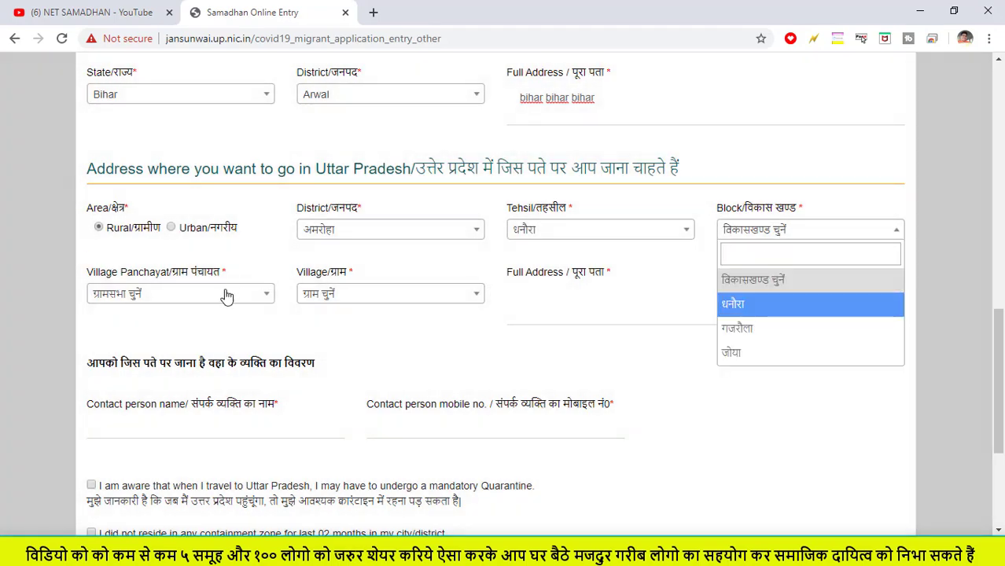
{"action": "left_click", "coordinate": [224, 296]}
{"action": "left_click", "coordinate": [222, 303]}
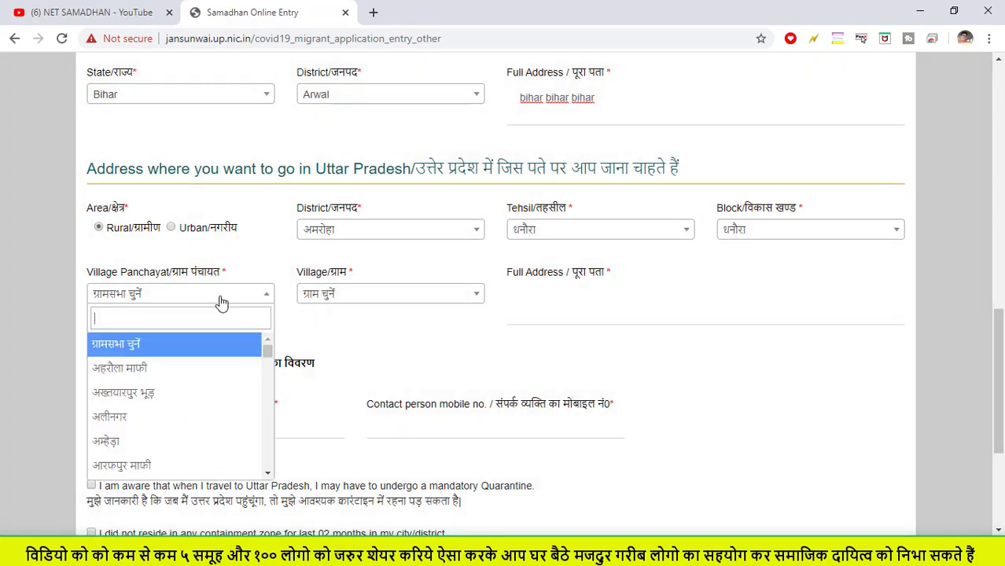
{"action": "left_click", "coordinate": [161, 372]}
{"action": "left_click", "coordinate": [351, 295]}
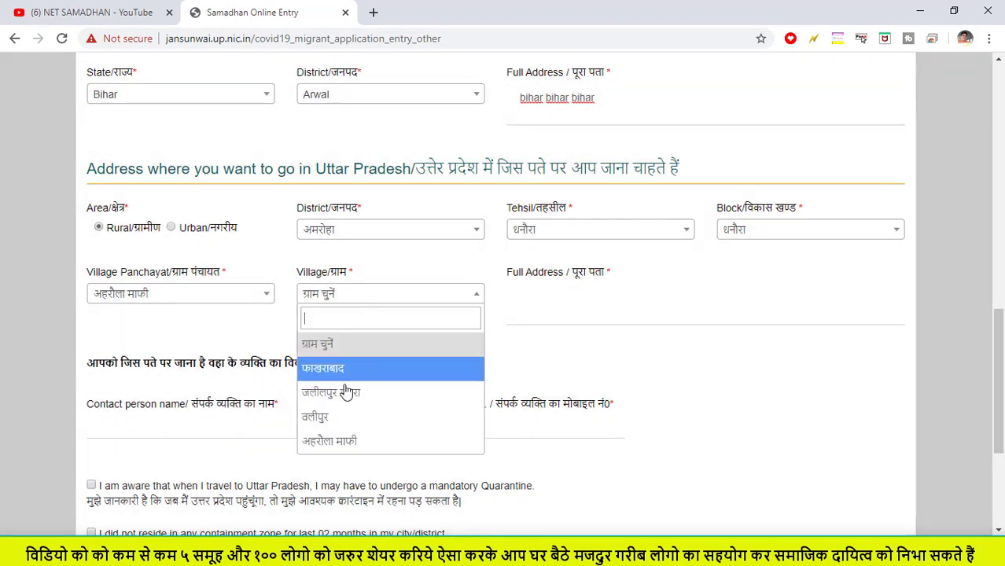
{"action": "left_click", "coordinate": [346, 392]}
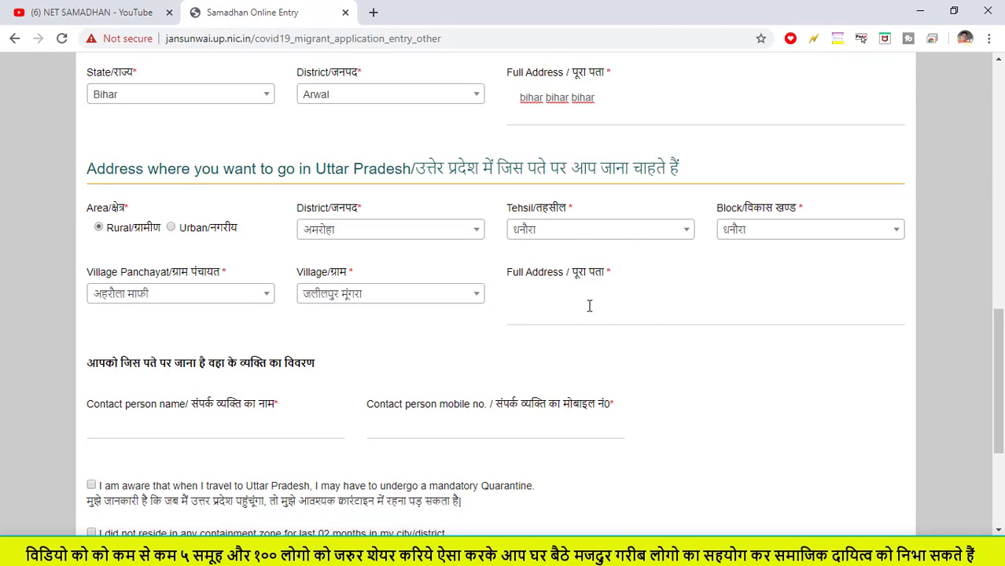
Enter 'up up up' as the destination full address
{"action": "left_click_drag", "start_coordinate": [997, 338], "coordinate": [1000, 374]}
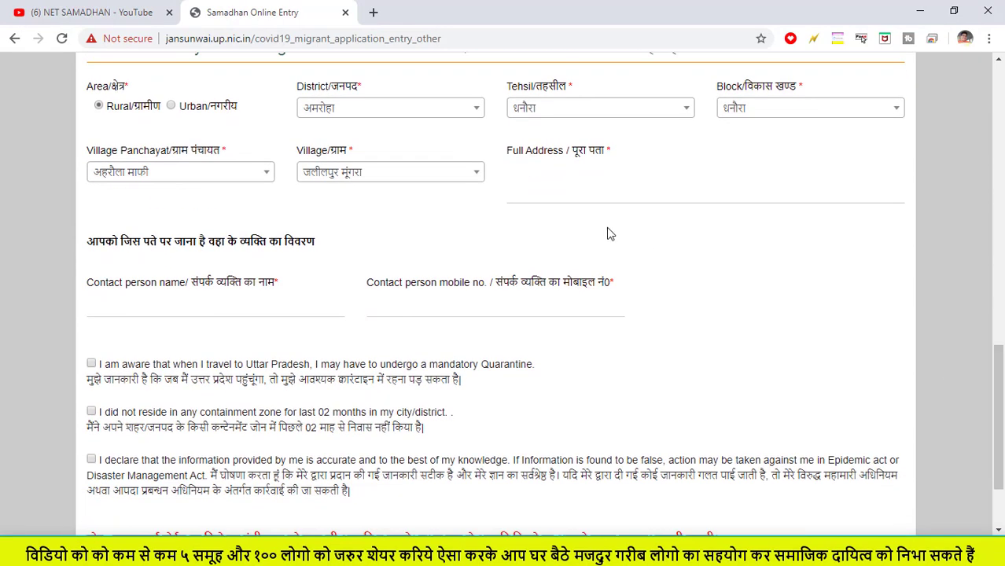
{"action": "left_click", "coordinate": [558, 192]}
{"action": "type", "text": "up up up"}
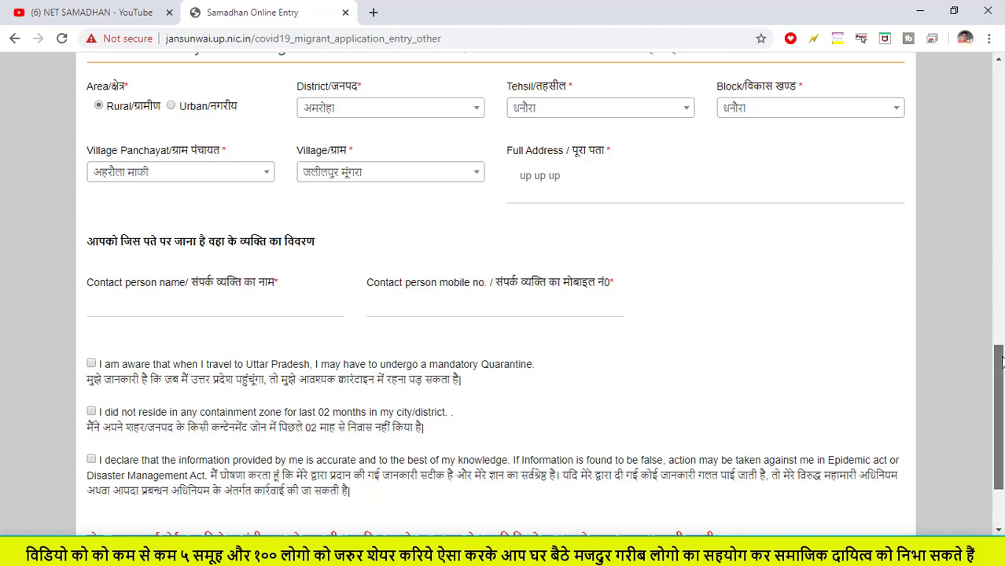
{"action": "left_click_drag", "start_coordinate": [1000, 358], "coordinate": [1000, 377]}
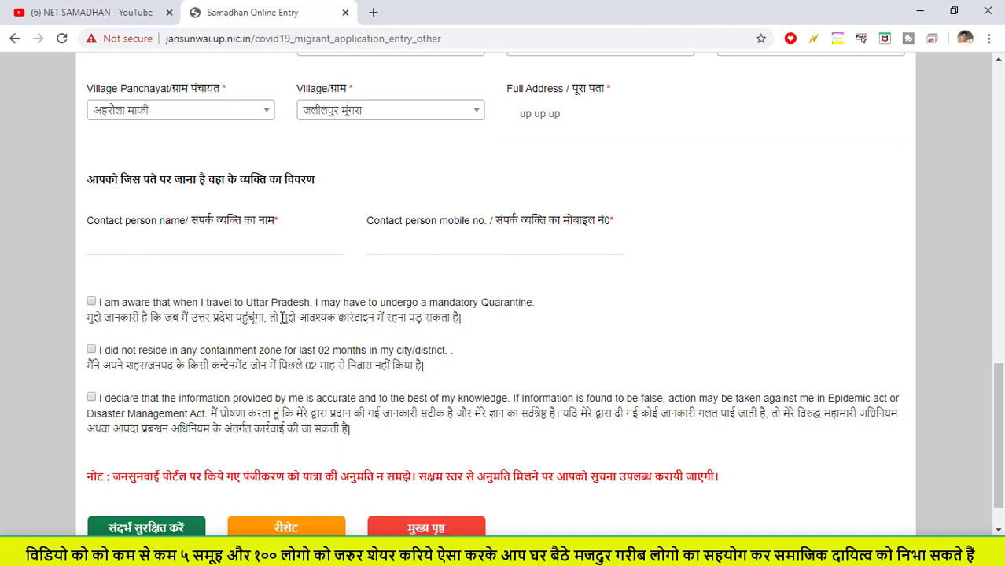
Tick the quarantine-on-arrival, no-containment-zone and accurate-information declaration checkboxes
{"action": "left_click", "coordinate": [91, 302]}
{"action": "left_click", "coordinate": [91, 350]}
{"action": "left_click", "coordinate": [91, 399]}
{"action": "scroll", "coordinate": [1003, 421], "scroll_direction": "down", "scroll_amount": 1}
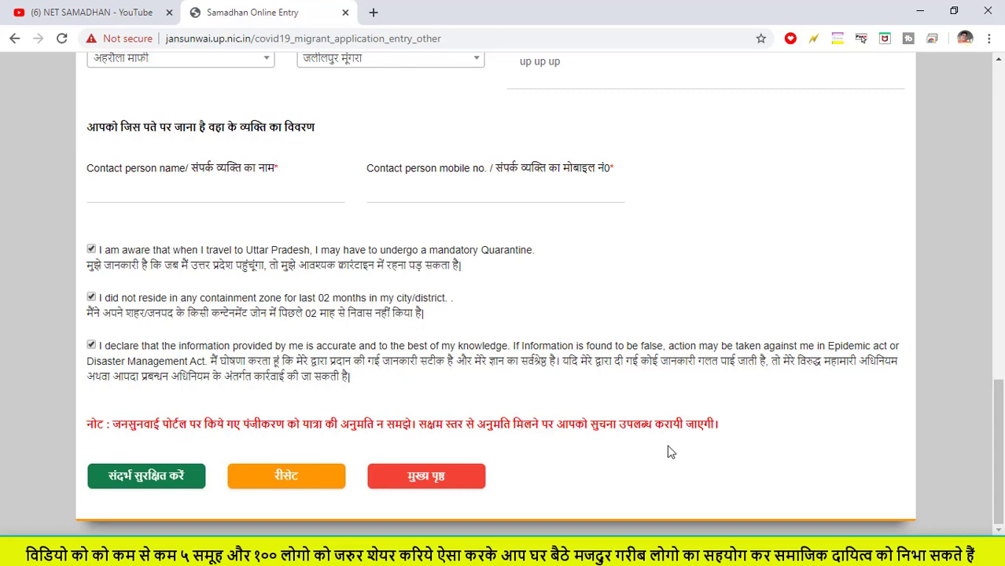
{"action": "left_click_drag", "start_coordinate": [999, 450], "coordinate": [1001, 162]}
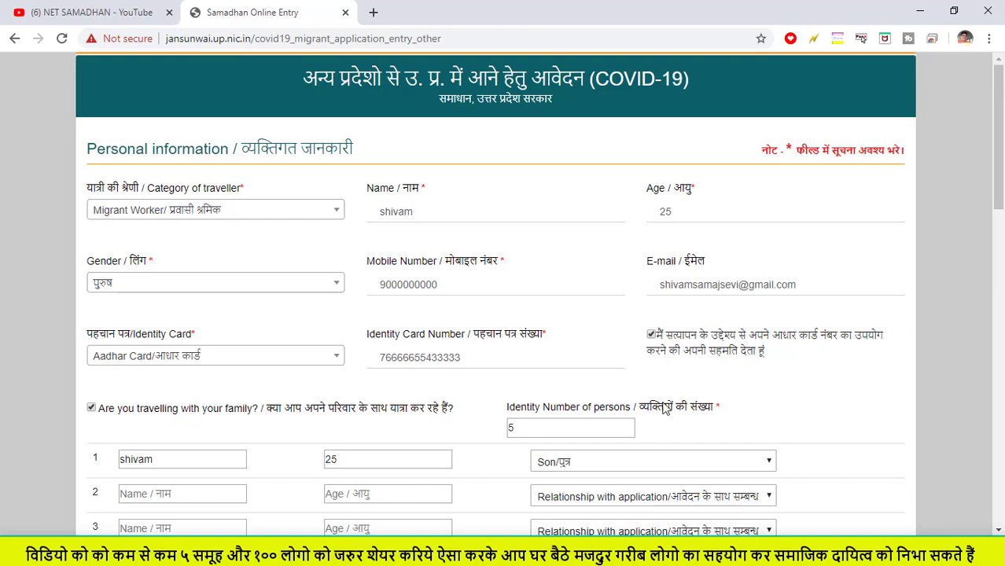
{"action": "left_click_drag", "start_coordinate": [1002, 157], "coordinate": [1003, 463]}
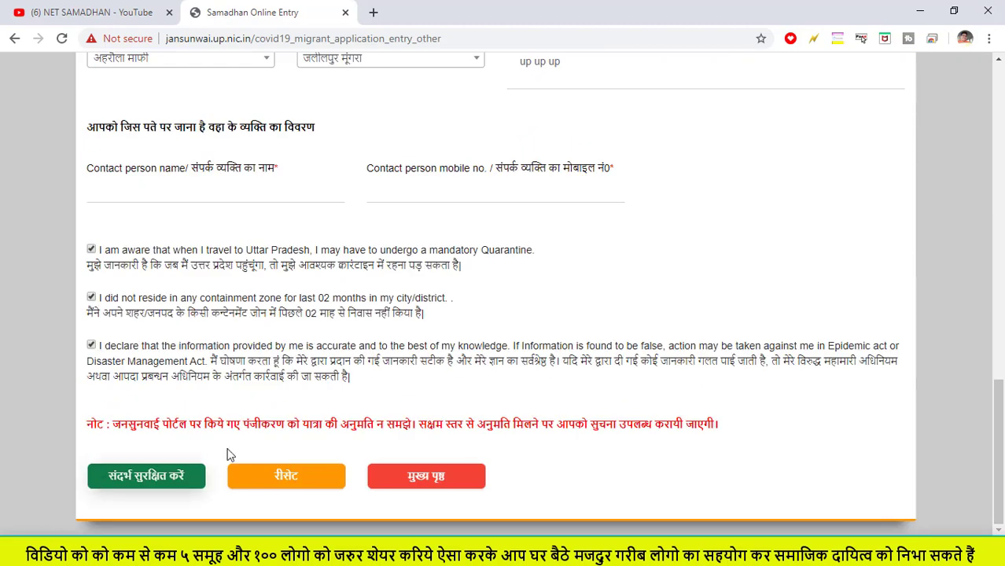
{"action": "left_click_drag", "start_coordinate": [1002, 242], "coordinate": [1001, 173]}
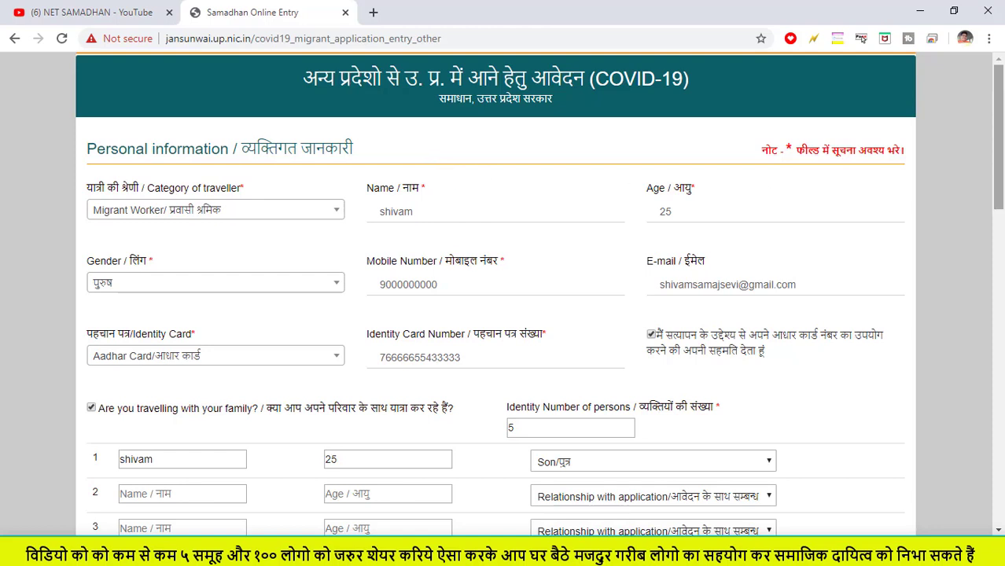
{"action": "scroll", "coordinate": [1001, 203], "scroll_direction": "down", "scroll_amount": 1}
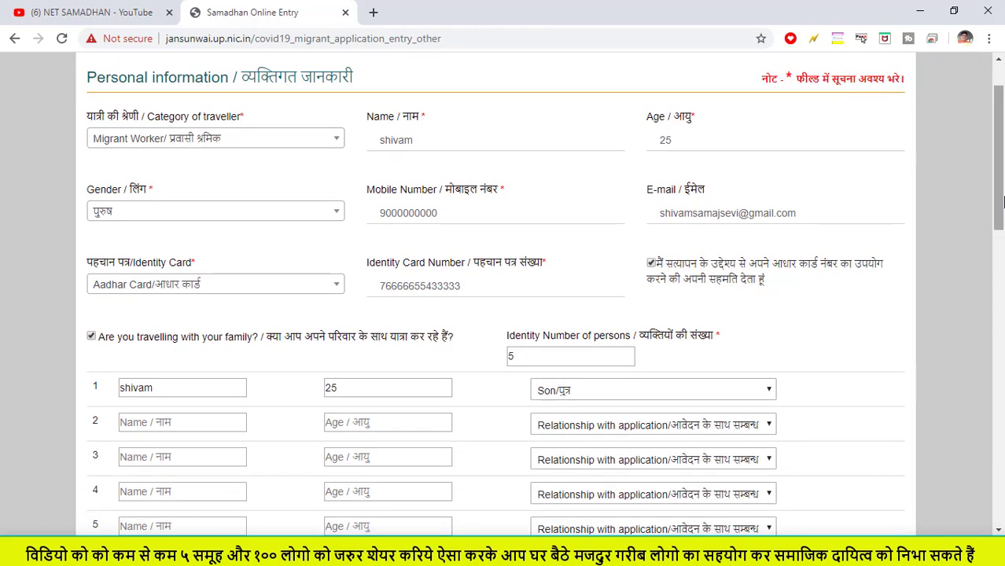